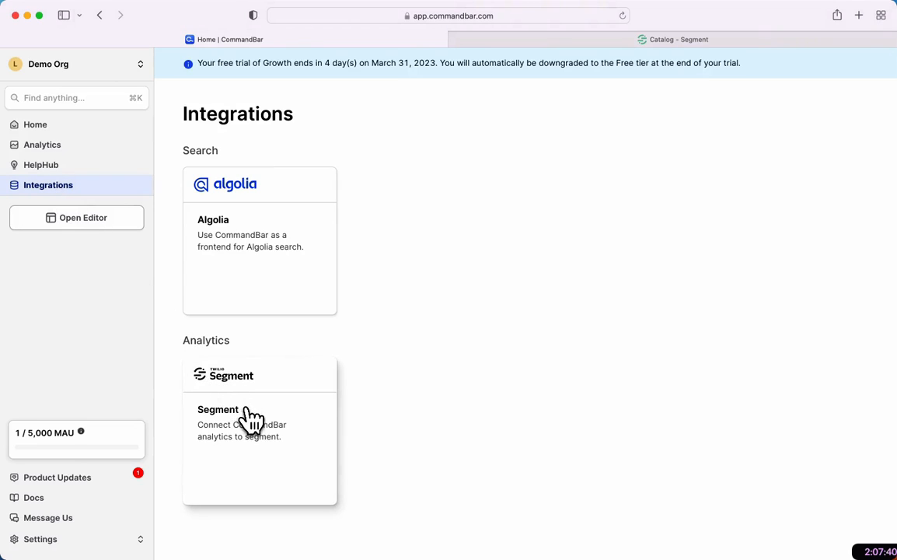
# Step: Open CommandBar's Segment integration setup, and in Segment copy the write key from the Javascript source's API keys
pyautogui.click(247, 412)
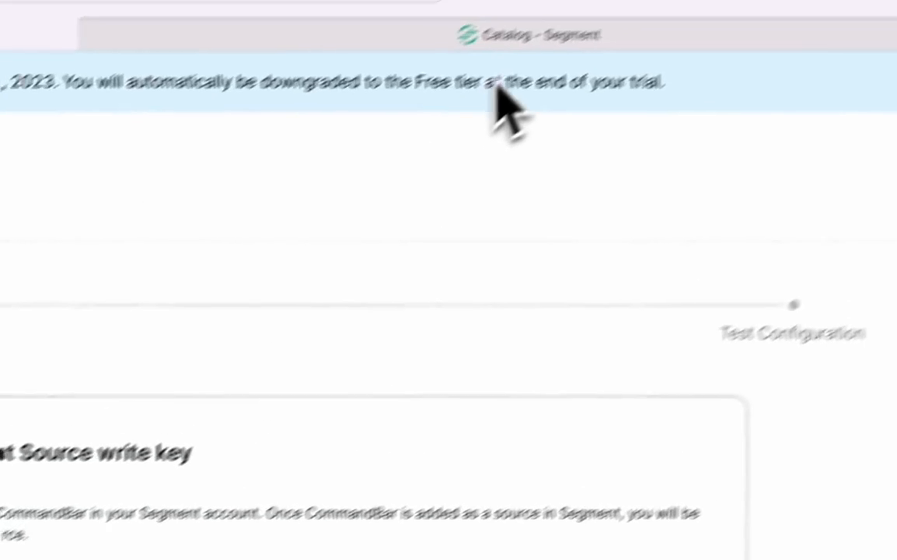
pyautogui.click(461, 83)
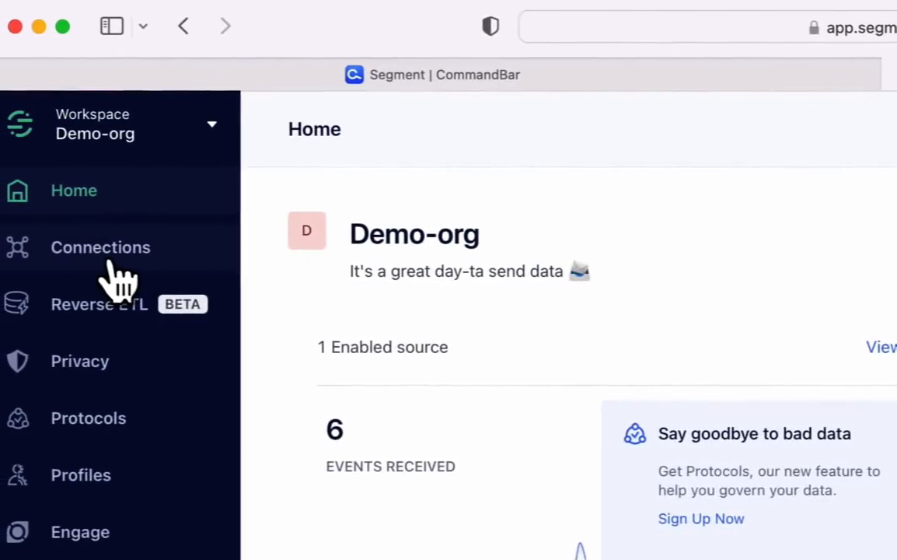
pyautogui.click(104, 248)
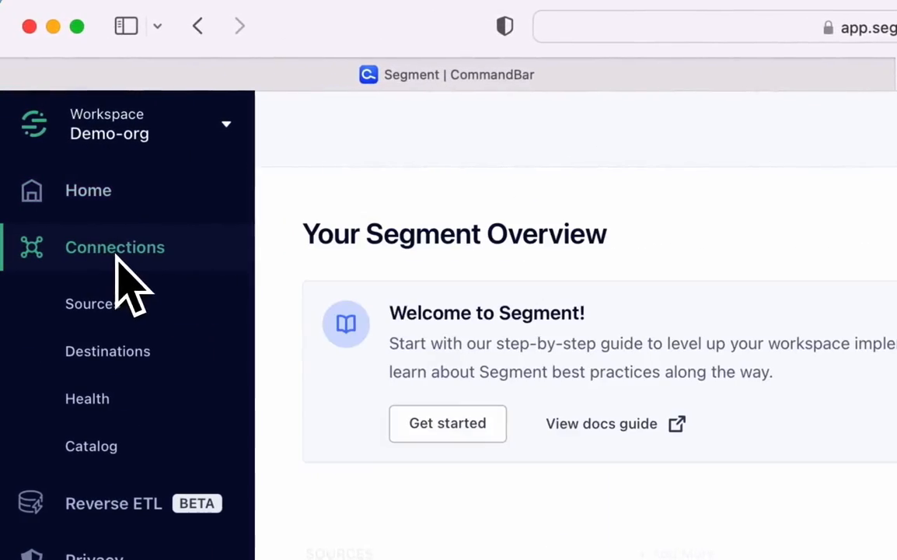
pyautogui.click(114, 307)
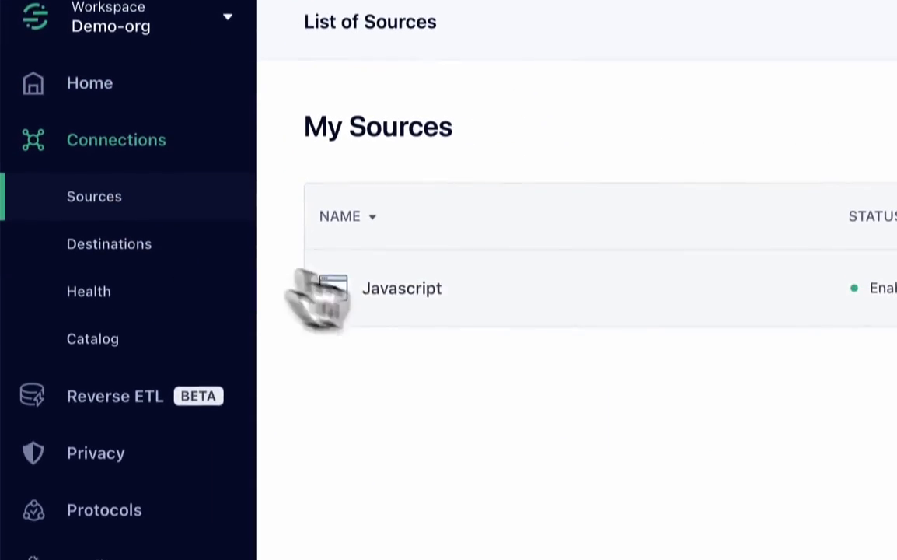
pyautogui.click(431, 308)
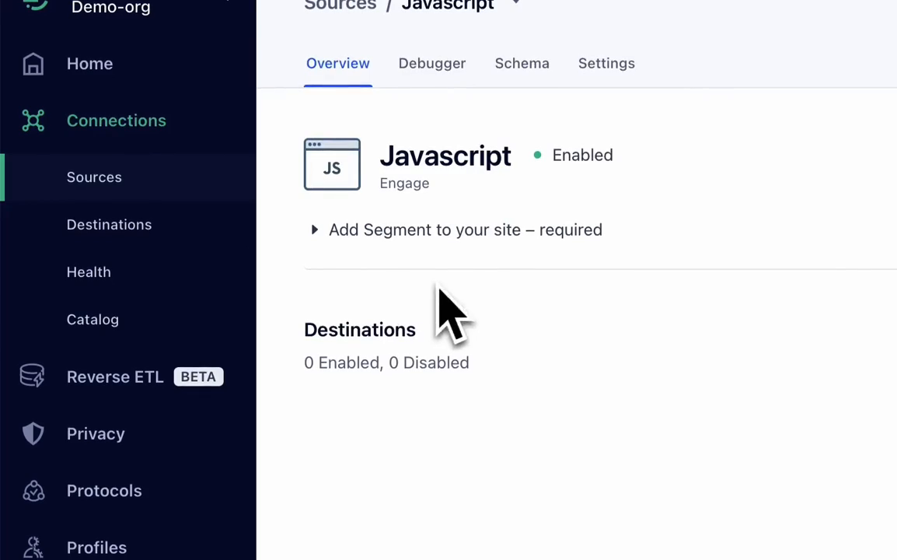
pyautogui.click(607, 63)
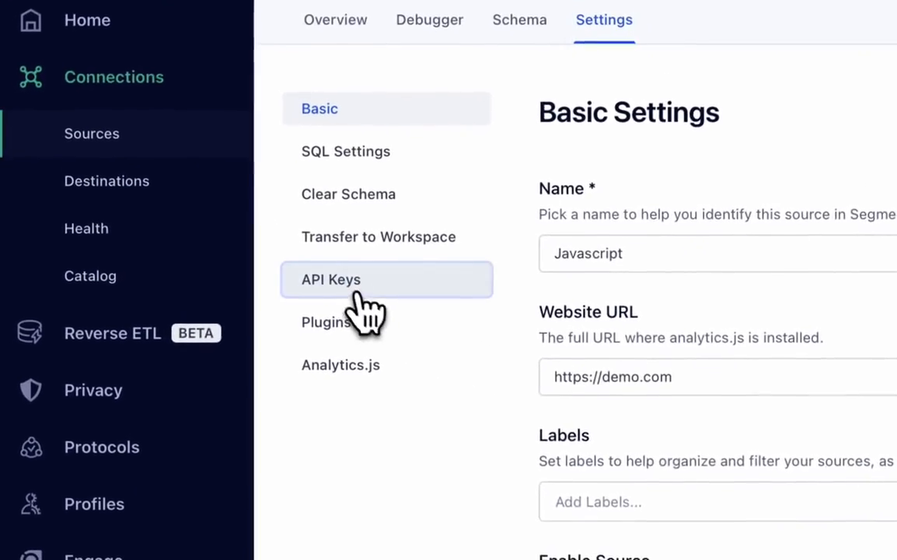
pyautogui.click(170, 451)
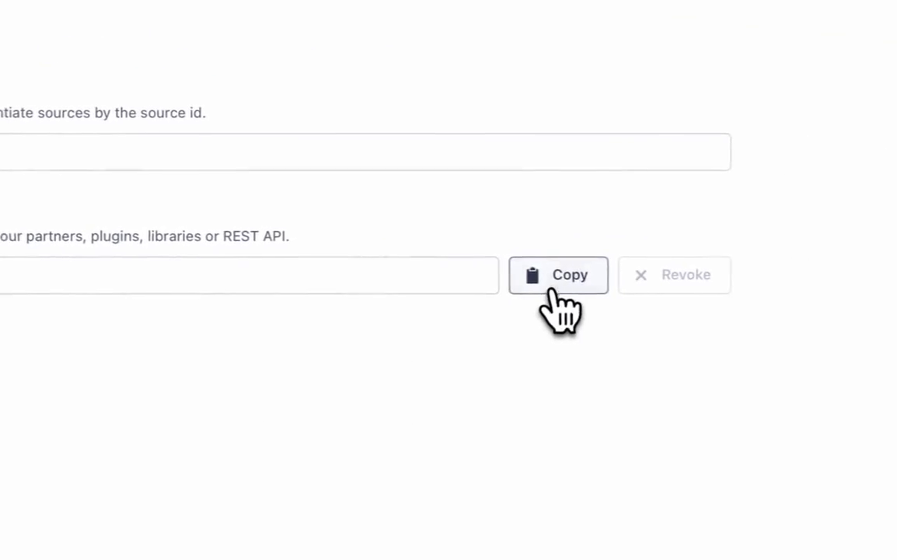
pyautogui.click(554, 289)
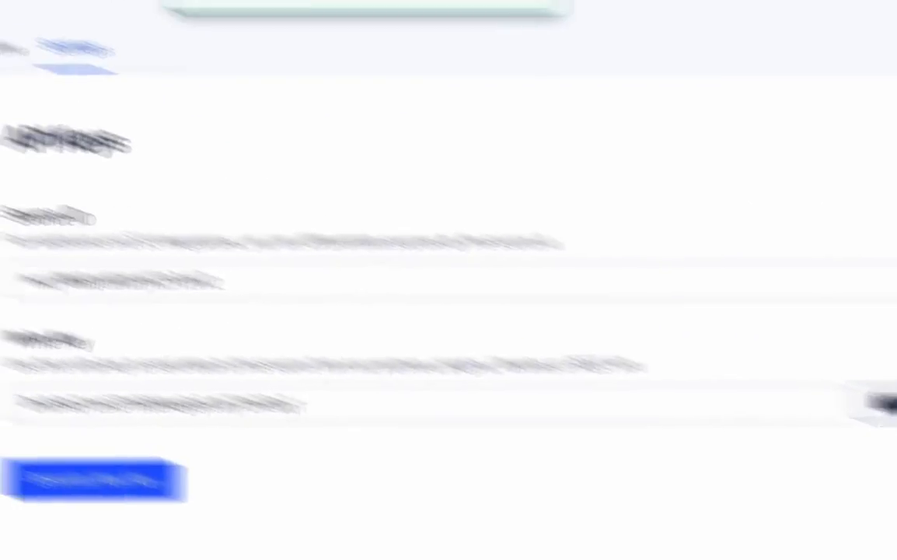
# Step: Switch back to CommandBar, paste the copied write key into the Segment integration, and continue to the test configuration
pyautogui.click(408, 62)
pyautogui.click(373, 267)
pyautogui.press('super+v')
pyautogui.click(896, 393)
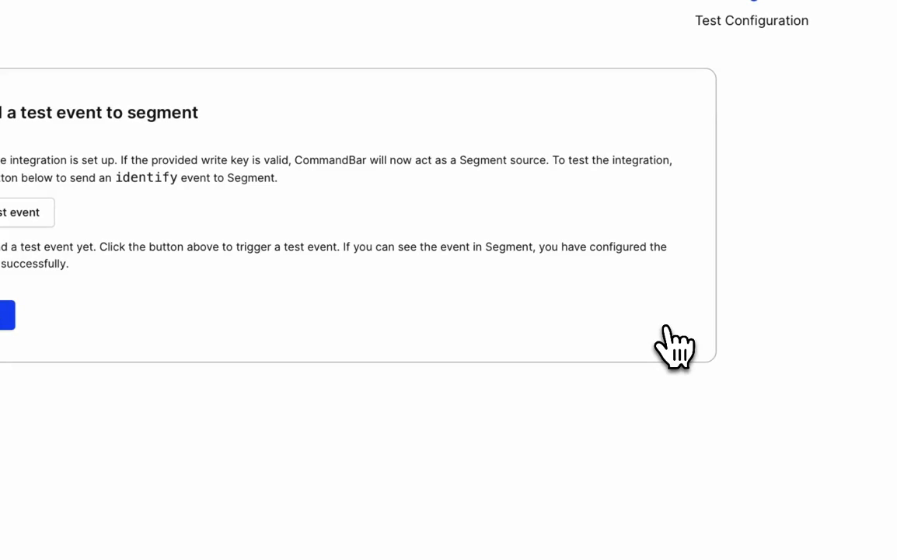
# Step: Send a test identify event from CommandBar and inspect the newest segment-integration-test-user event in the Segment source debugger
pyautogui.click(20, 211)
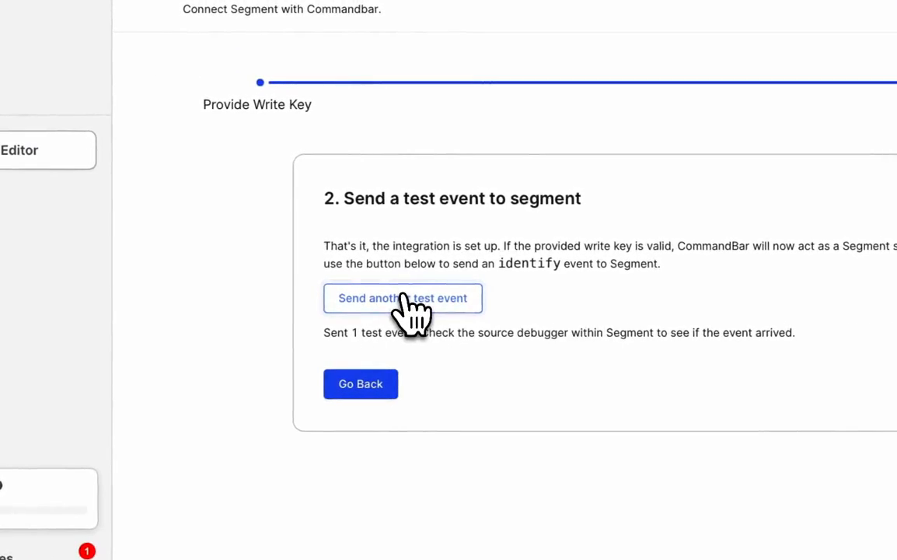
pyautogui.click(542, 78)
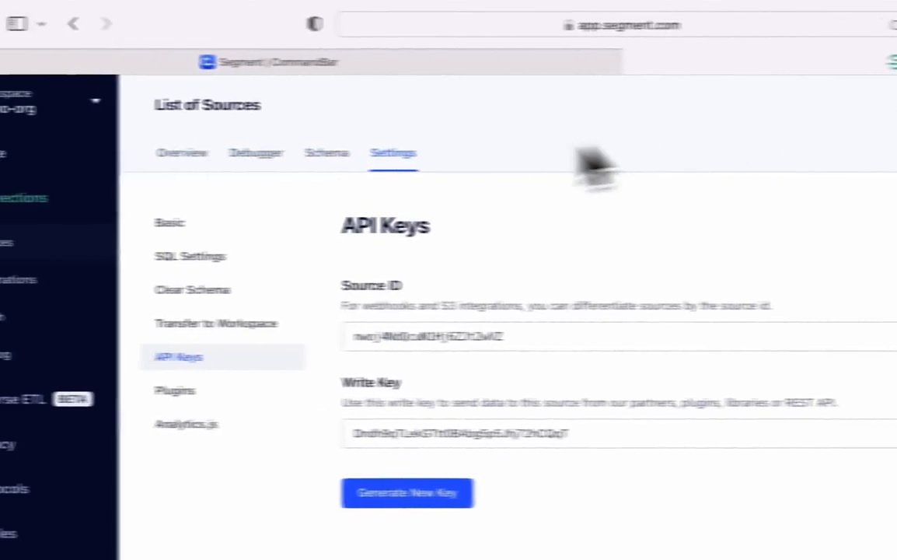
pyautogui.click(253, 154)
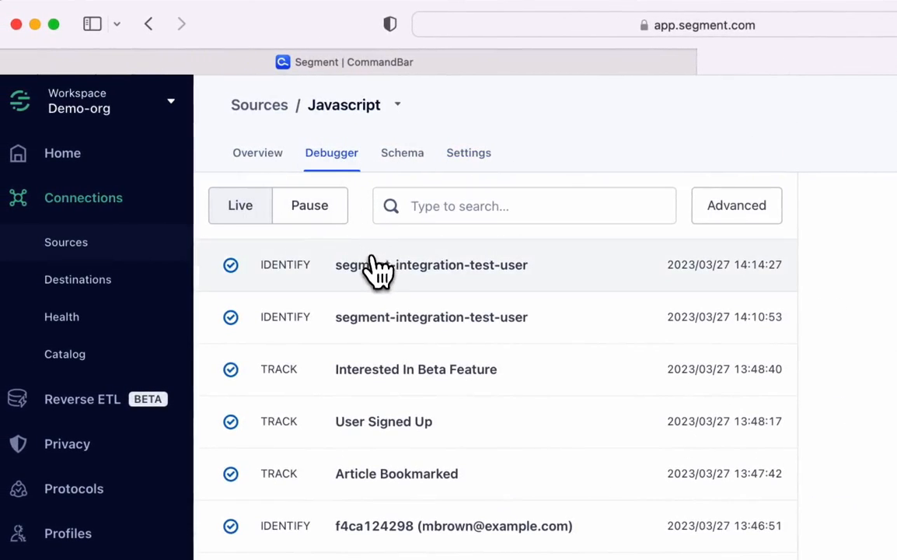
pyautogui.click(379, 268)
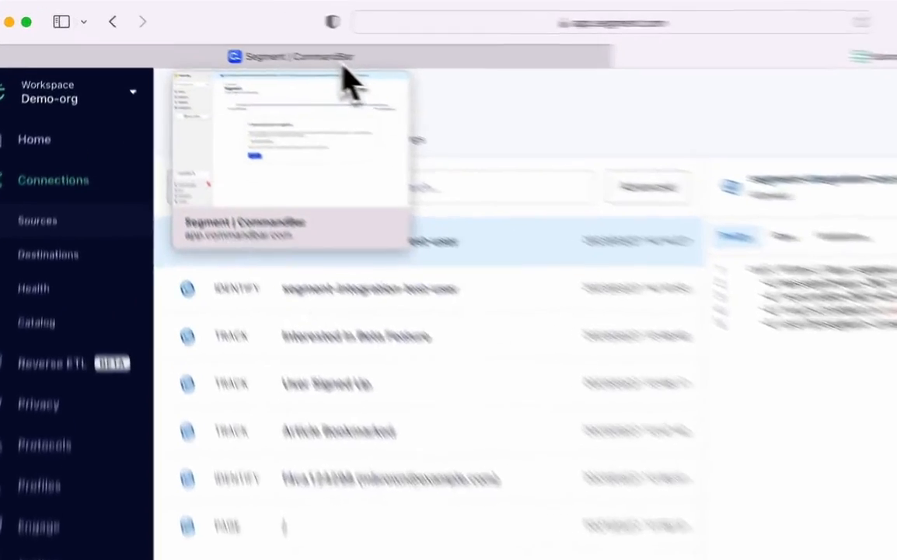
pyautogui.click(260, 43)
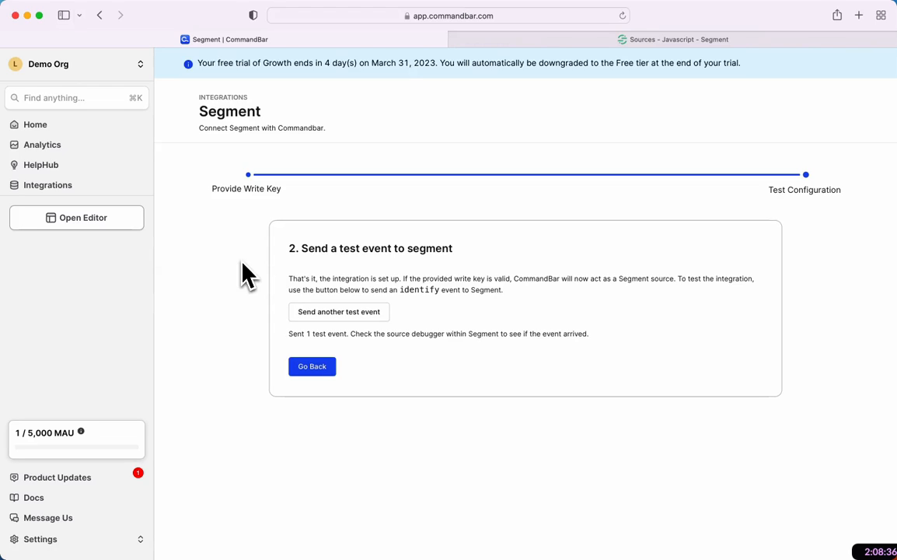
# Step: In Segment, start adding a destination, find CommandBar in the catalog, and begin configuring it
pyautogui.click(638, 43)
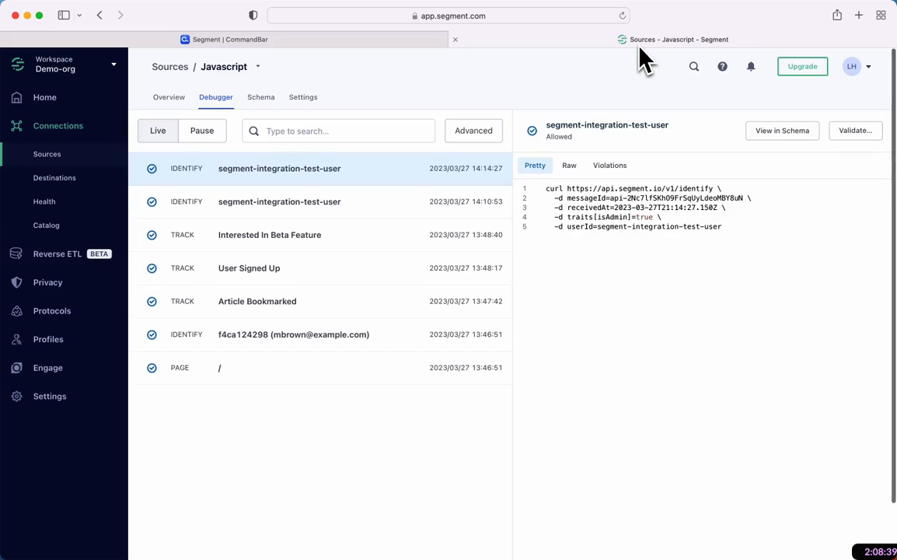
pyautogui.click(52, 180)
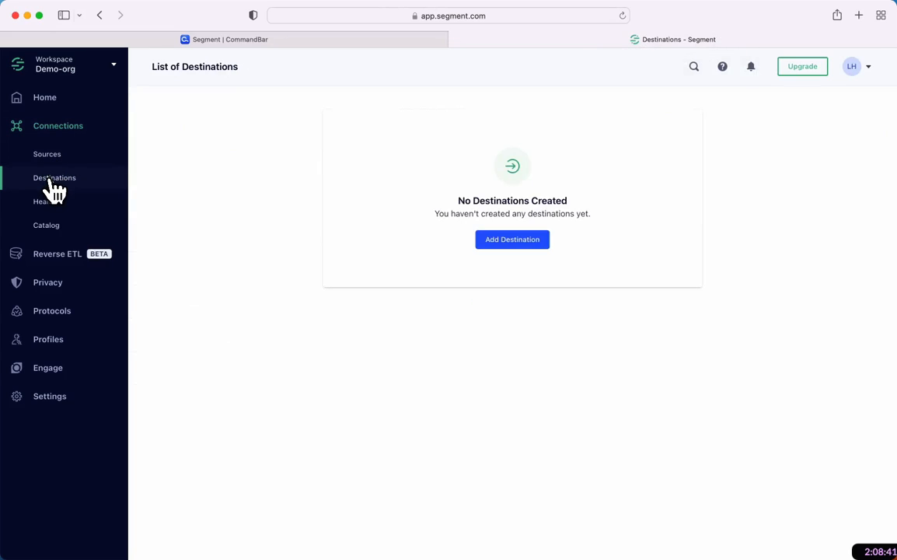
pyautogui.click(495, 247)
pyautogui.click(177, 143)
pyautogui.write('co')
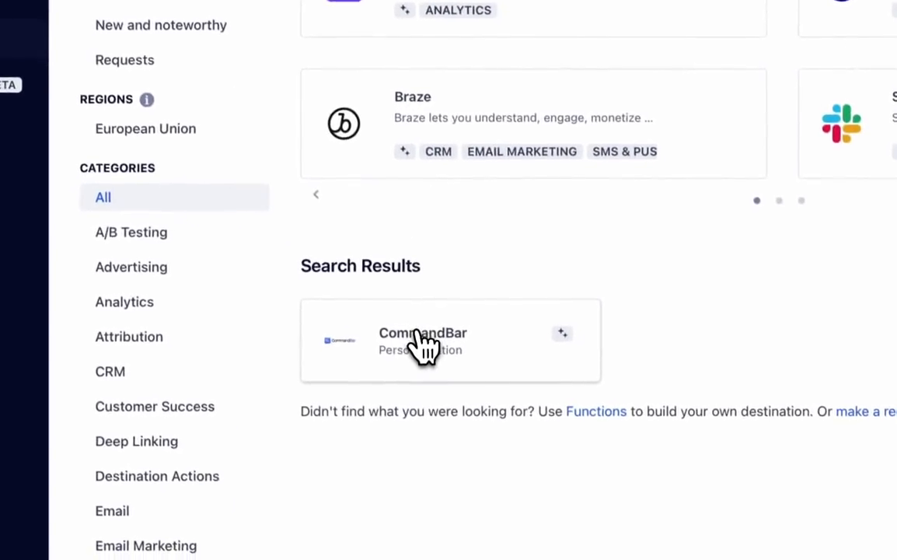
pyautogui.click(424, 351)
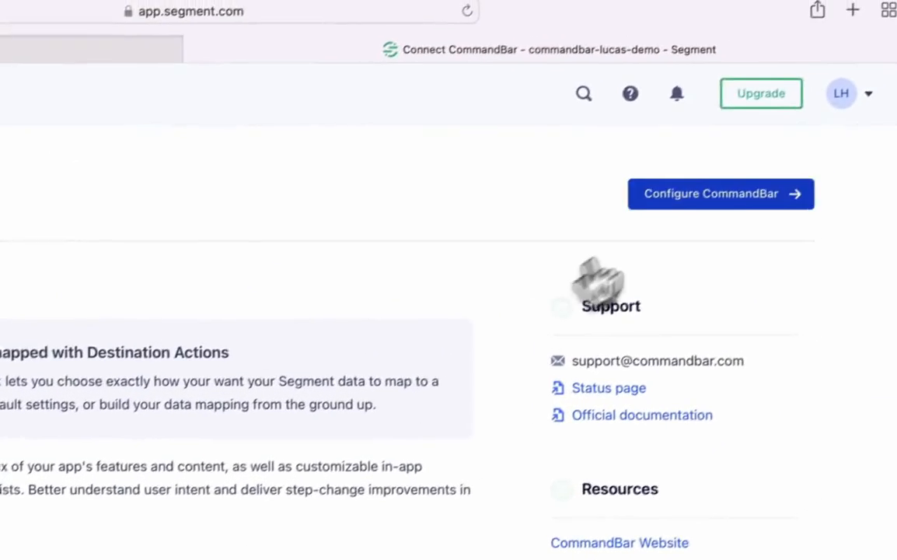
pyautogui.click(675, 199)
# Step: Select Javascript as the data source and create the destination with the name CommandBar
pyautogui.click(177, 213)
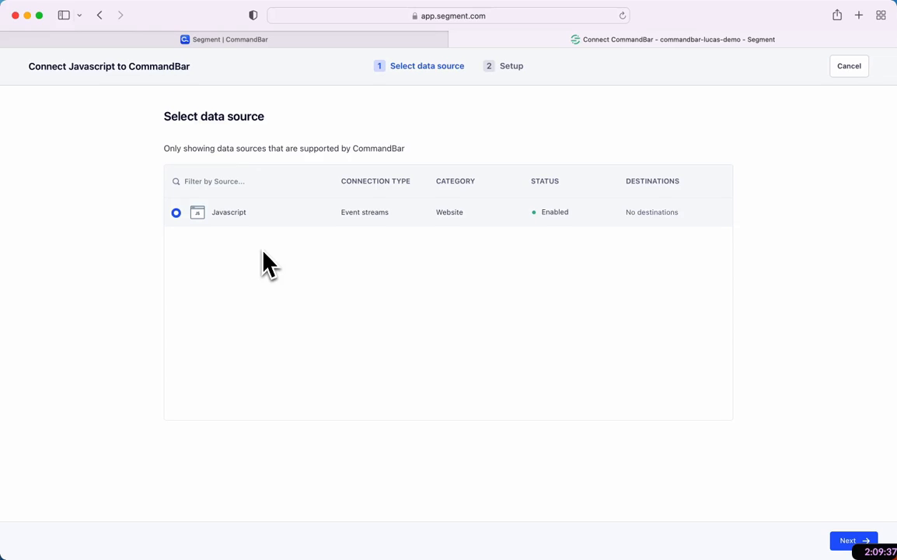
pyautogui.click(844, 542)
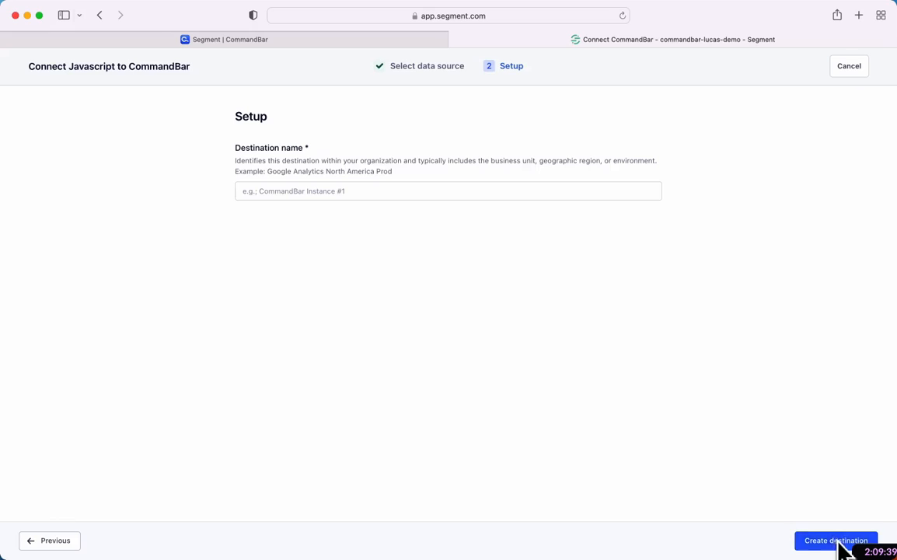
pyautogui.click(366, 192)
pyautogui.write('CommandBar')
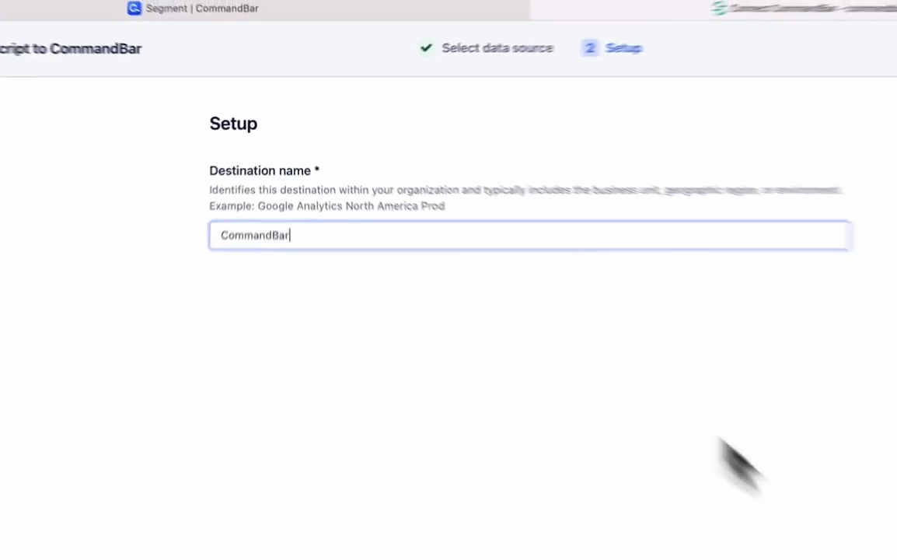
pyautogui.click(824, 549)
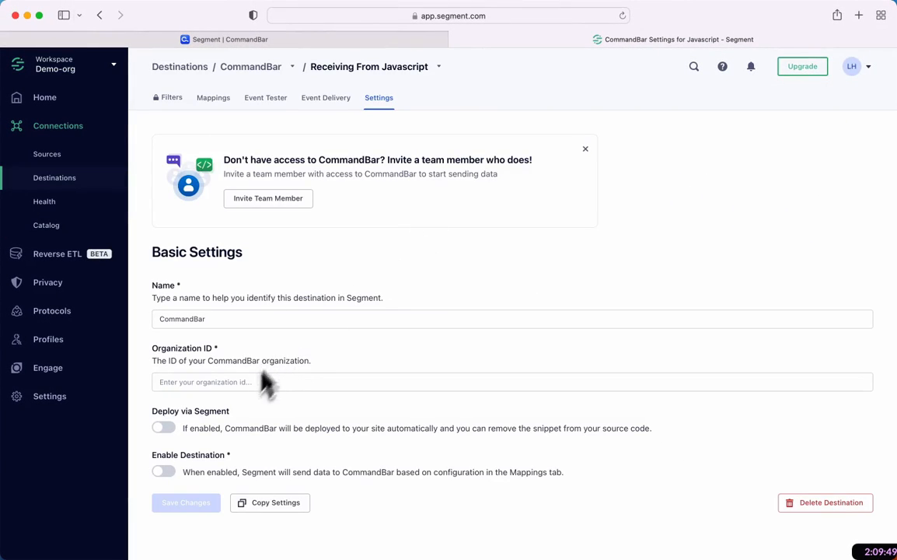
# Step: Copy the organization ID from CommandBar into the Segment destination's settings, then enable the destination and save the changes
pyautogui.click(363, 39)
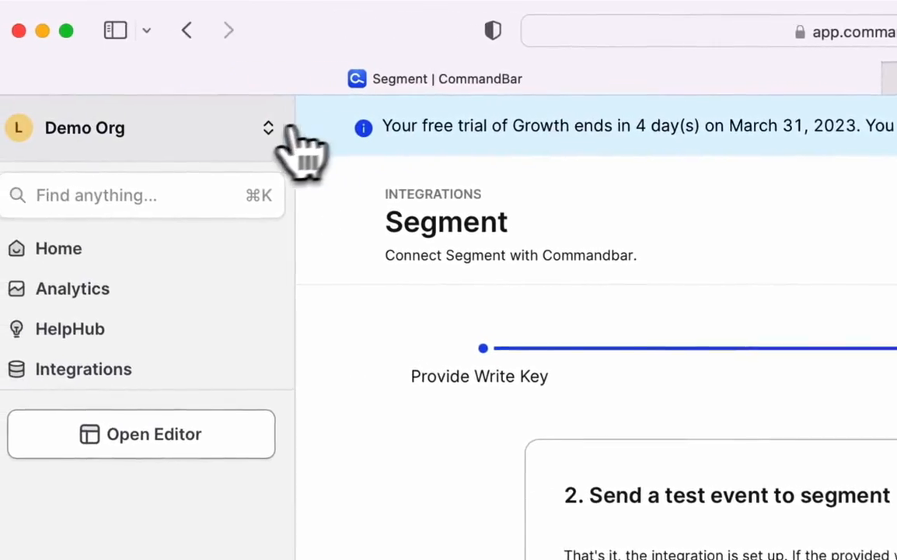
pyautogui.click(269, 129)
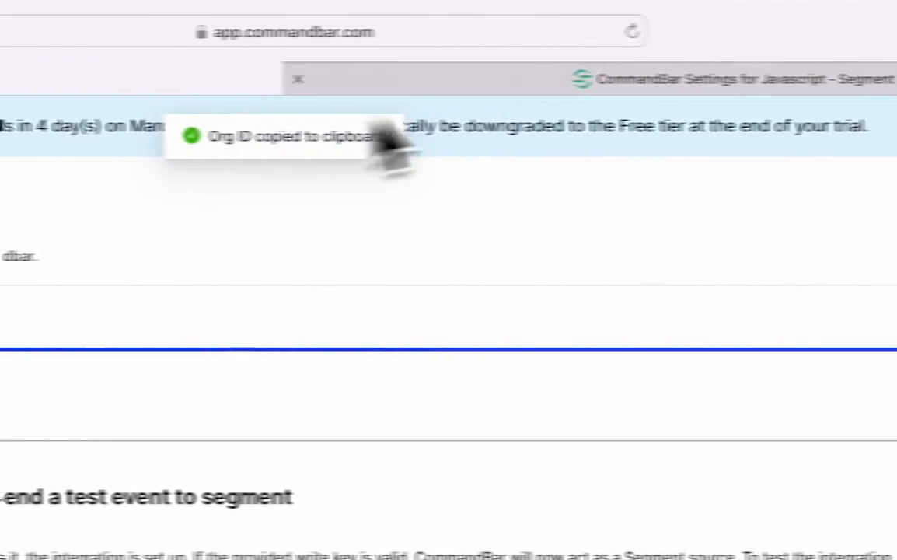
pyautogui.click(462, 87)
pyautogui.click(438, 262)
pyautogui.write('0043faba')
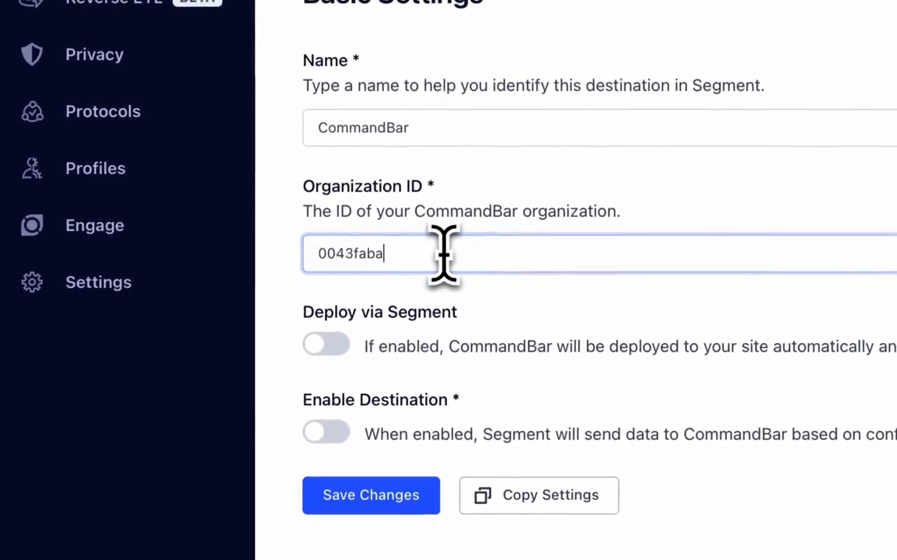
pyautogui.click(455, 311)
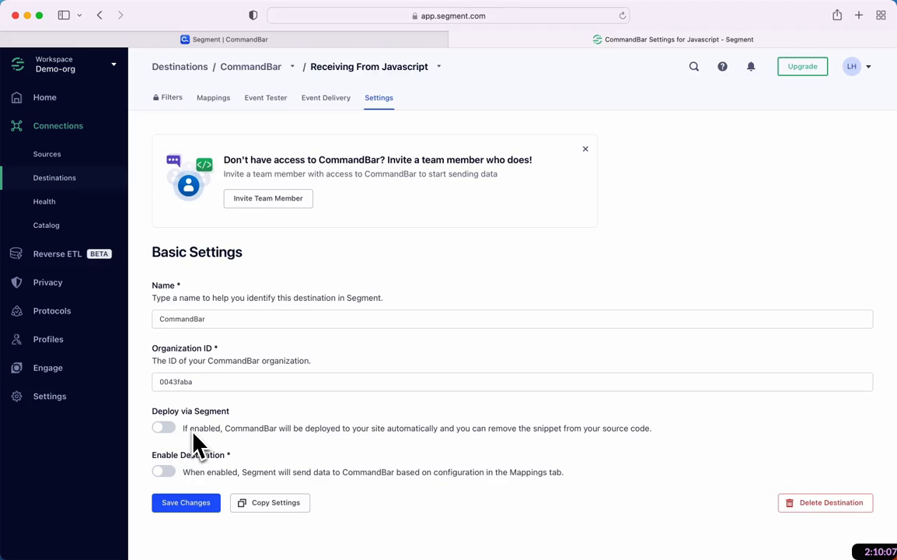
pyautogui.click(163, 472)
pyautogui.click(177, 502)
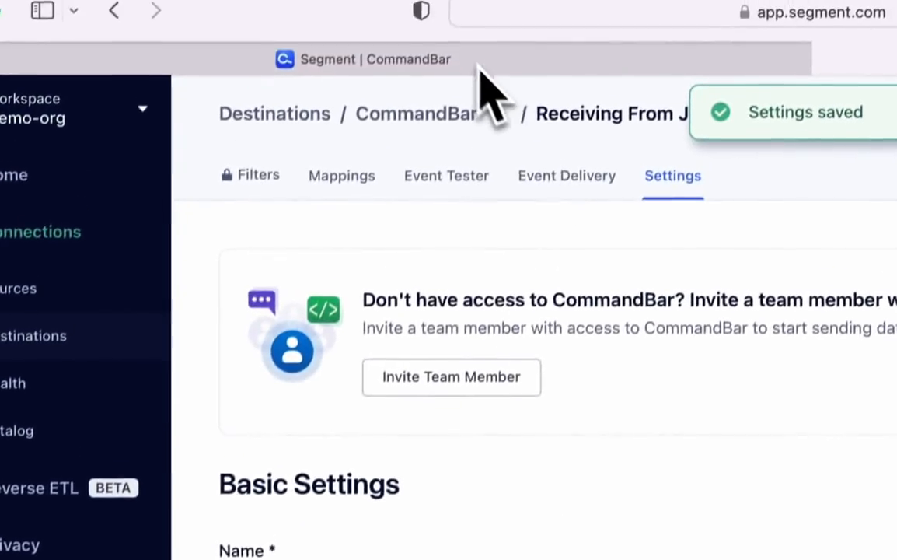
# Step: Switch to CommandBar, open the editor, and open the Premium trial nudge for editing
pyautogui.click(466, 65)
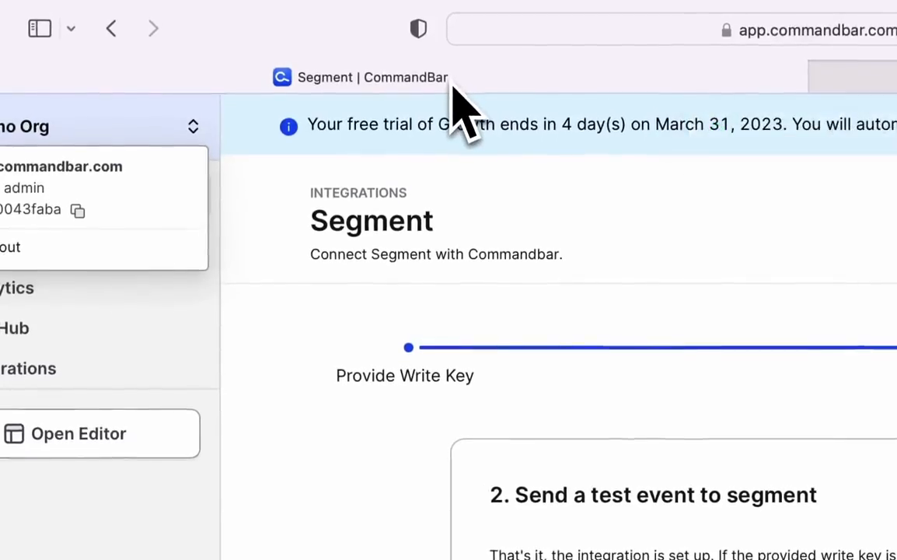
pyautogui.click(367, 321)
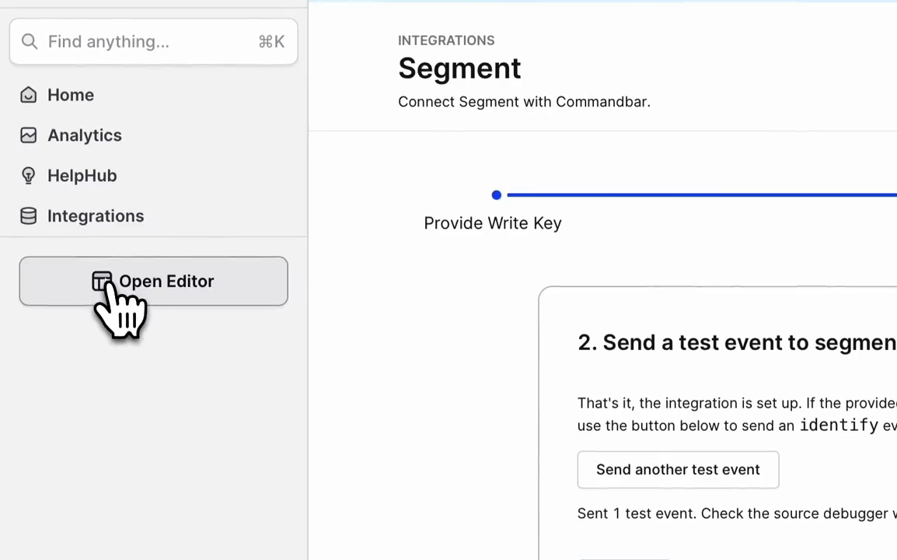
pyautogui.click(105, 281)
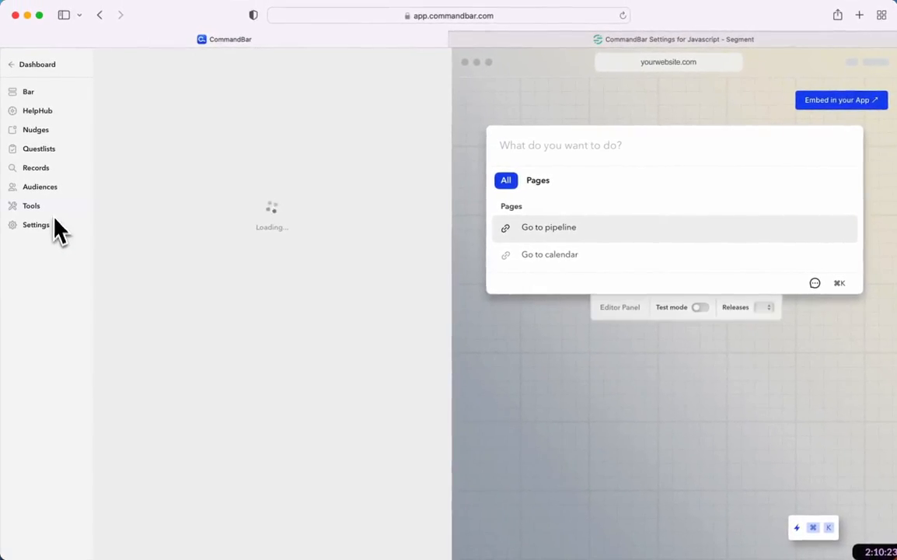
pyautogui.click(37, 129)
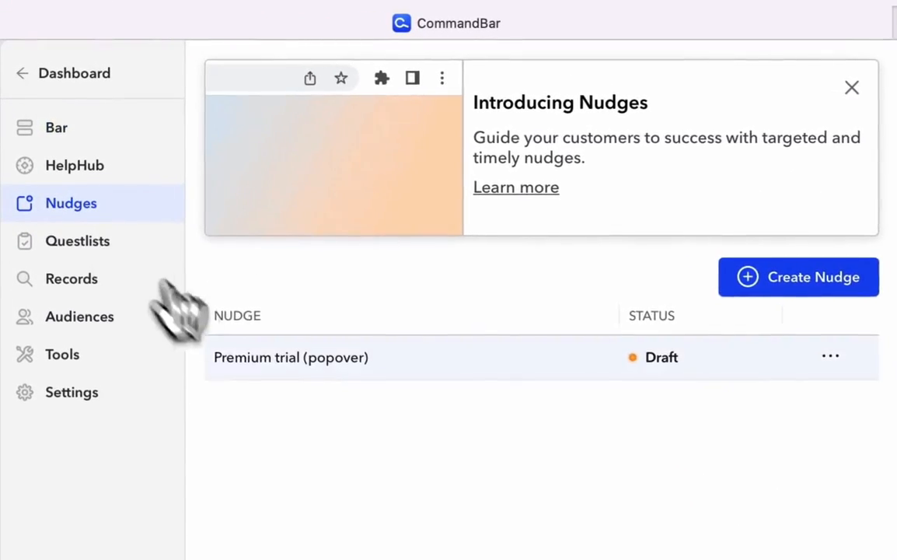
pyautogui.click(317, 366)
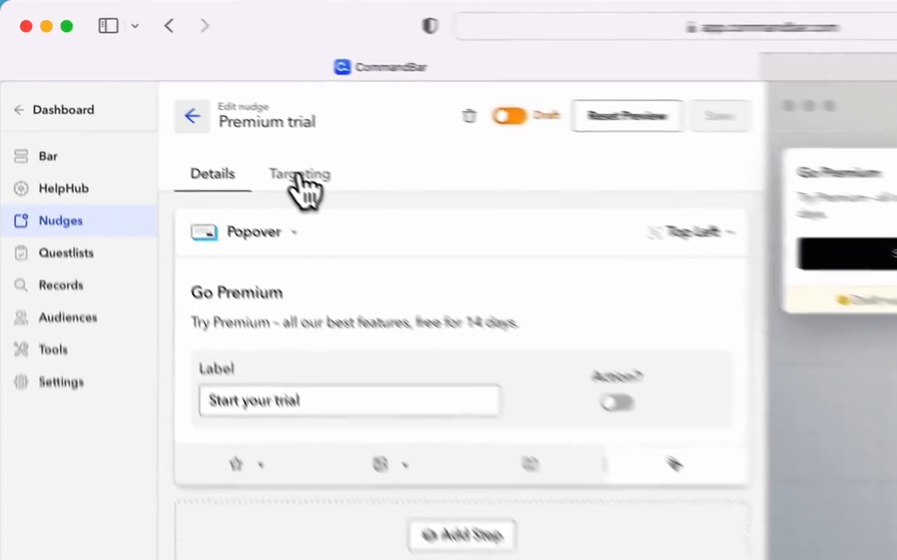
# Step: In the nudge's targeting, set the trigger to show it when an event is tracked
pyautogui.click(176, 101)
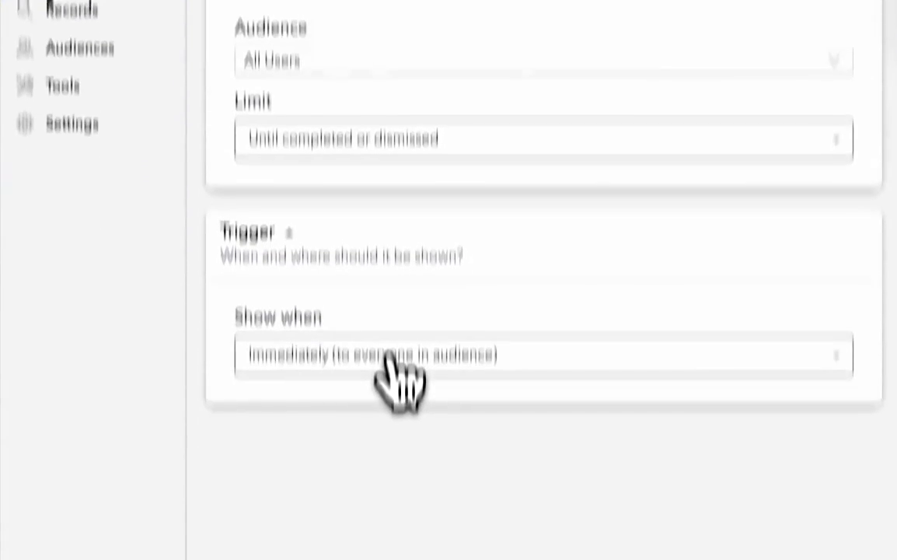
pyautogui.click(389, 233)
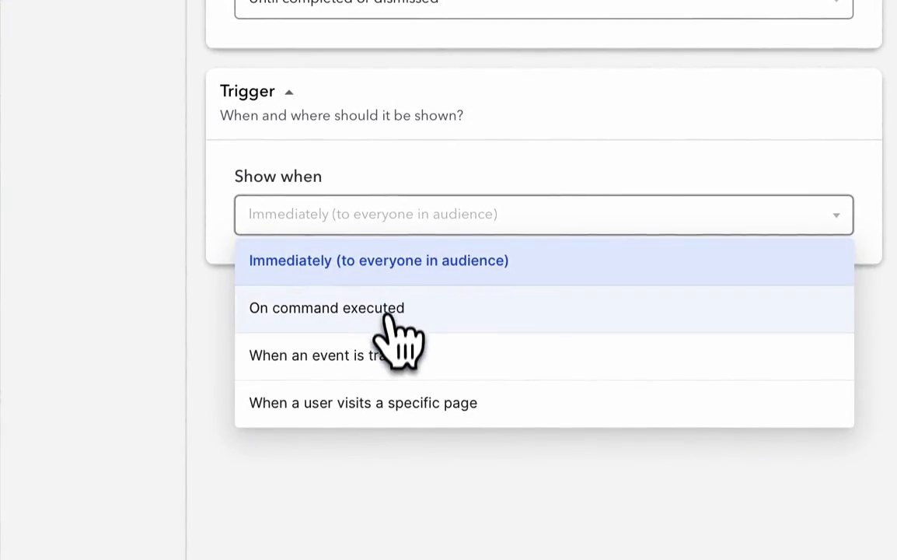
pyautogui.click(396, 362)
pyautogui.click(391, 301)
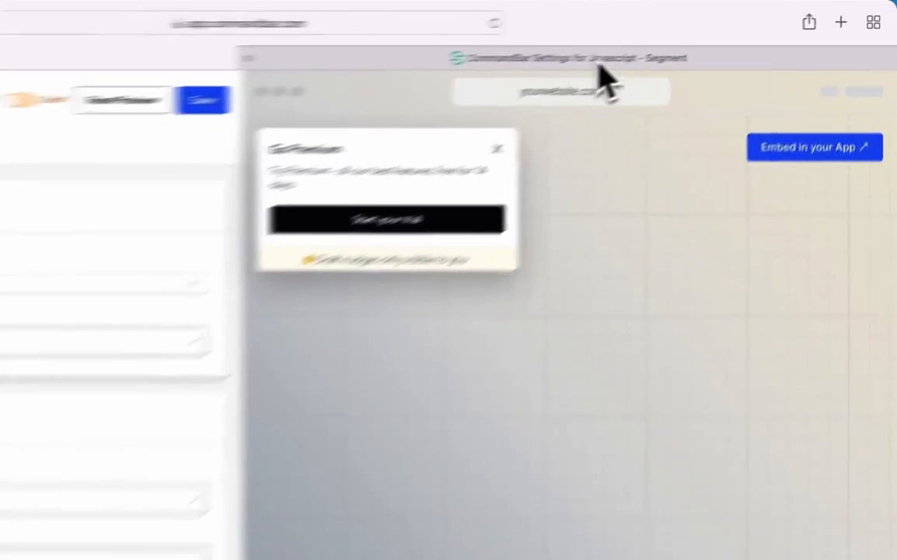
# Step: Switch to Segment, open the schema of the Javascript source, and dismiss the welcome message
pyautogui.click(675, 41)
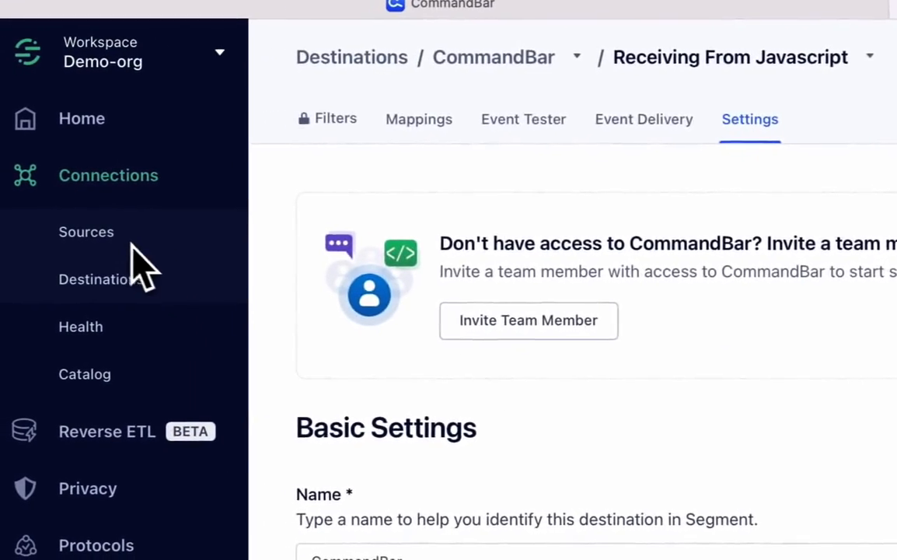
pyautogui.click(133, 245)
pyautogui.click(351, 295)
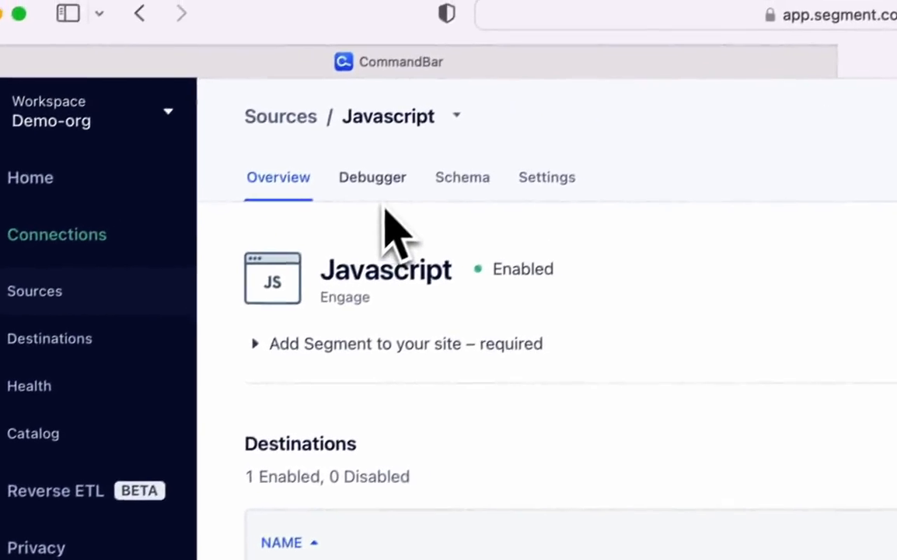
pyautogui.click(460, 180)
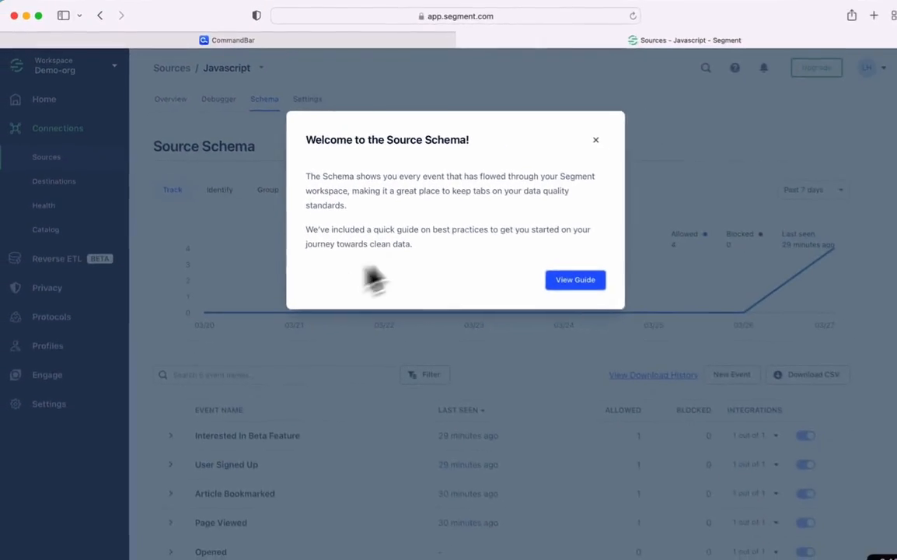
pyautogui.click(596, 139)
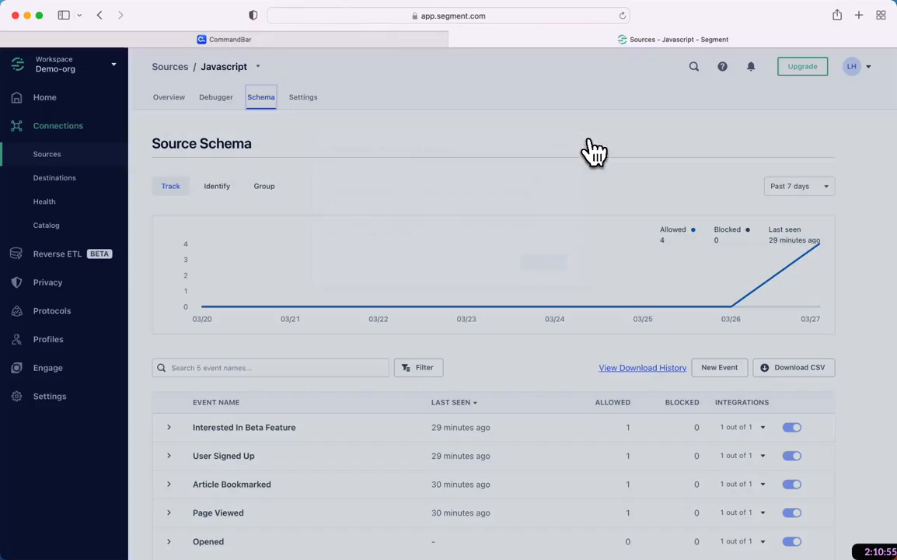
# Step: Find the User Signed Up event among the source's tracked events and copy its name
pyautogui.scroll(-2, 423, 338)
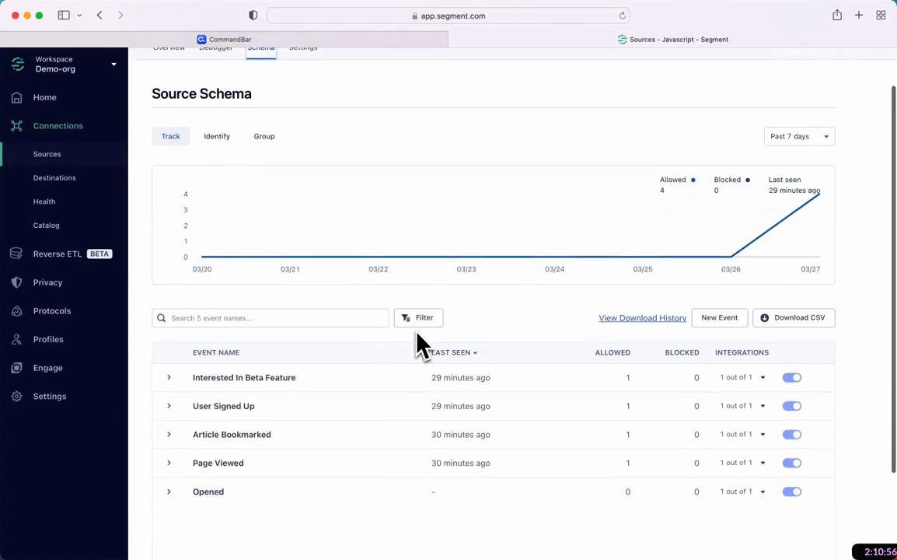
pyautogui.scroll(-1, 418, 333)
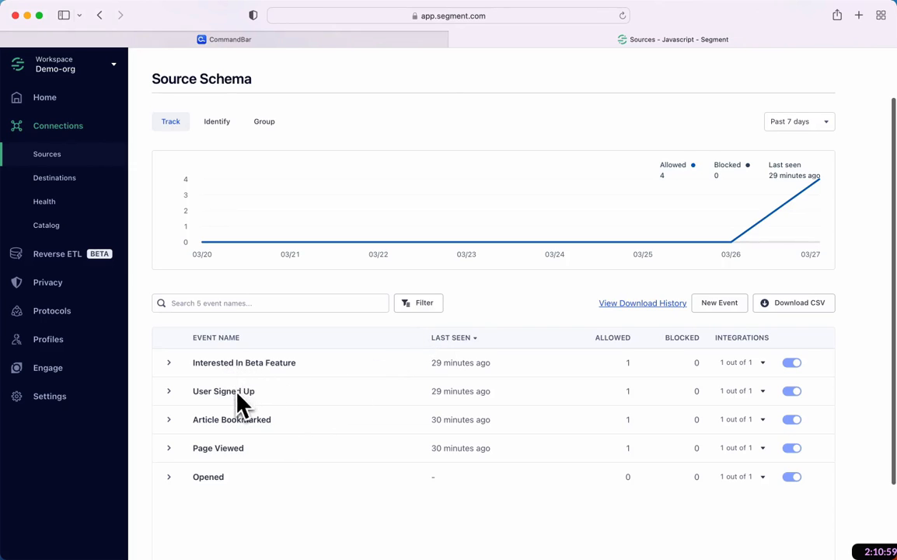
pyautogui.moveTo(255, 391); pyautogui.dragTo(197, 394)
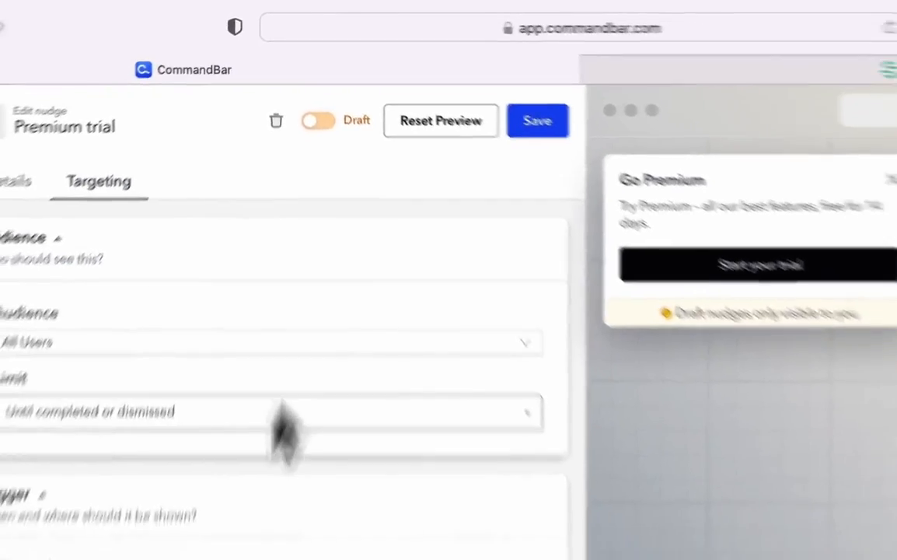
# Step: Back in CommandBar, set the Premium trial nudge's trigger event name to User Signed Up and save the nudge
pyautogui.click(219, 416)
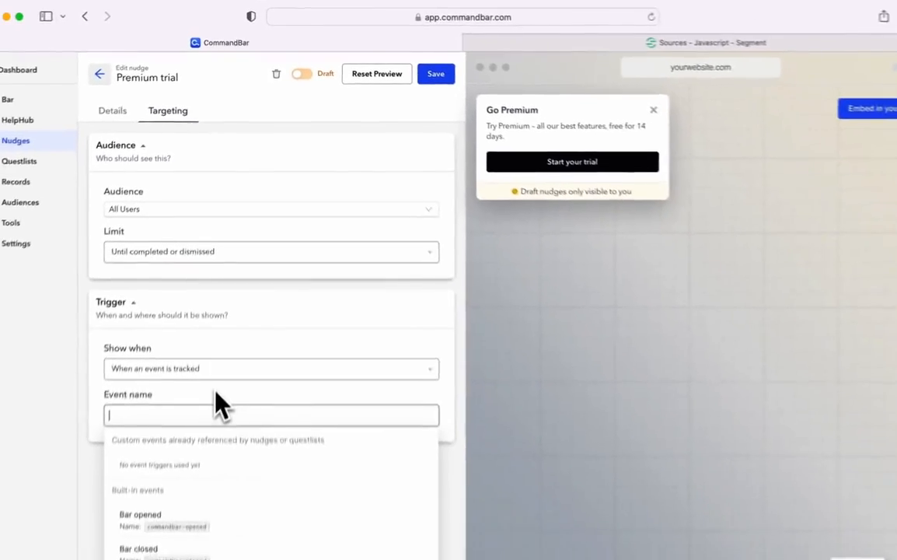
pyautogui.write('User Signed Up')
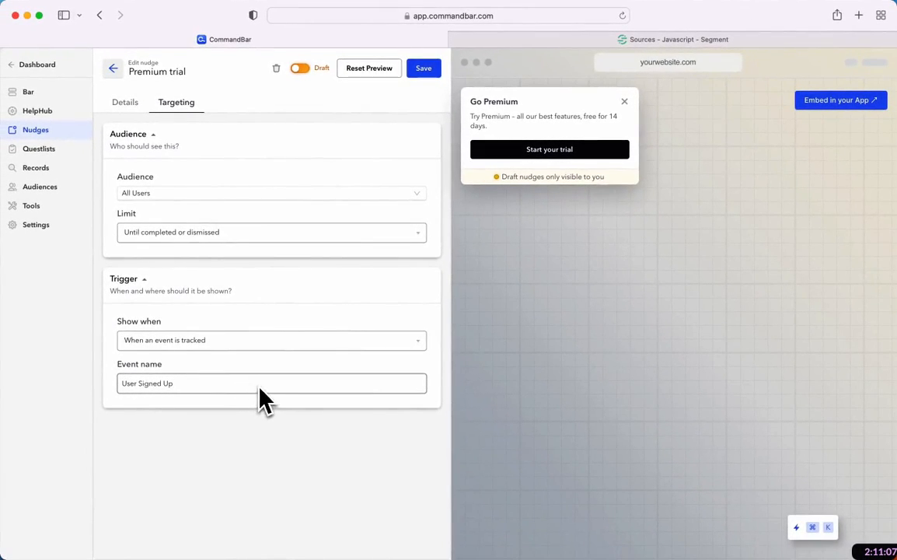
pyautogui.click(433, 77)
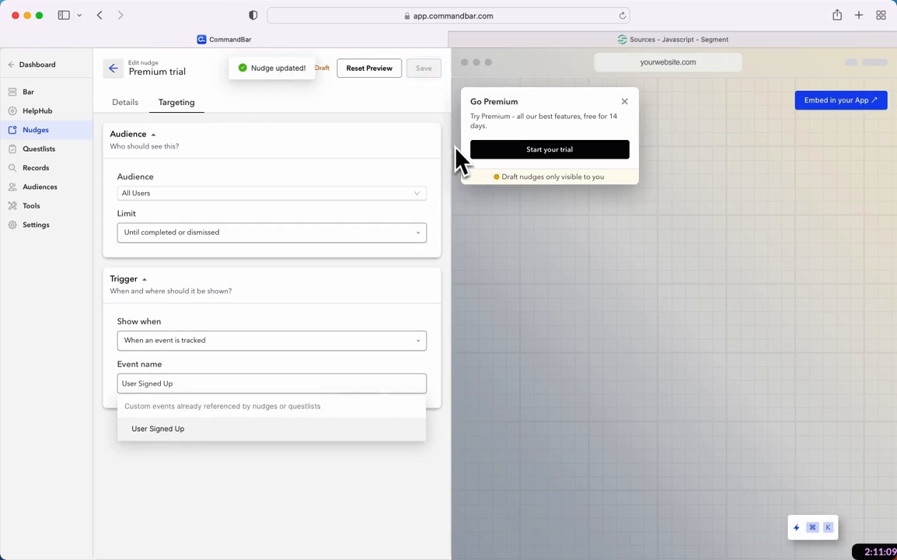